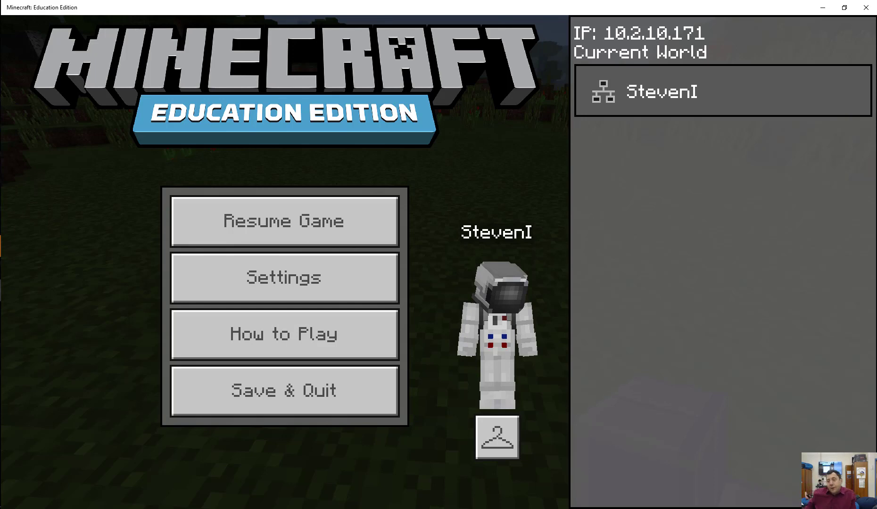
Step: Resume the game and walk across the grass clearing to about position 83, 66, 62
click(307, 227)
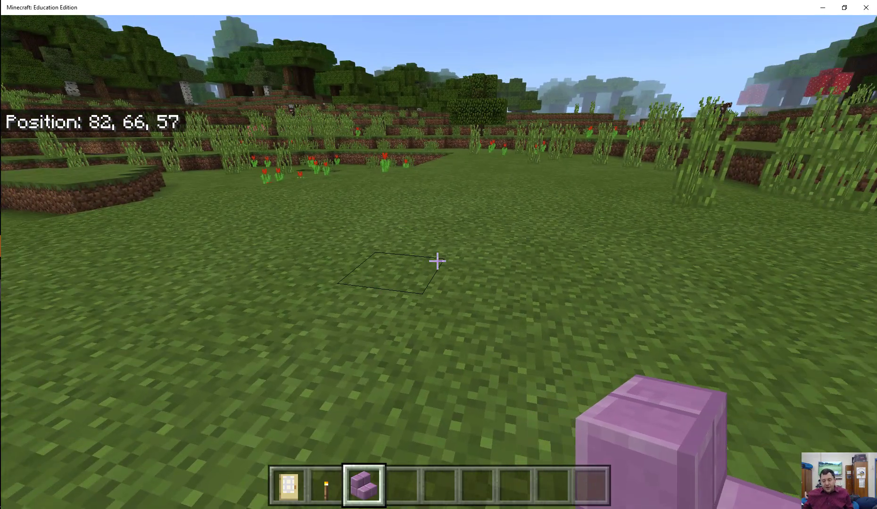
key(w)
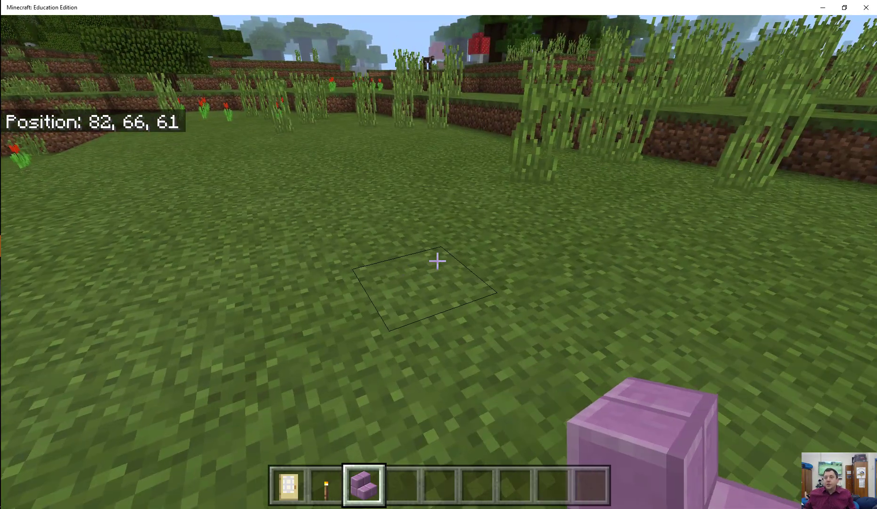
key(w)
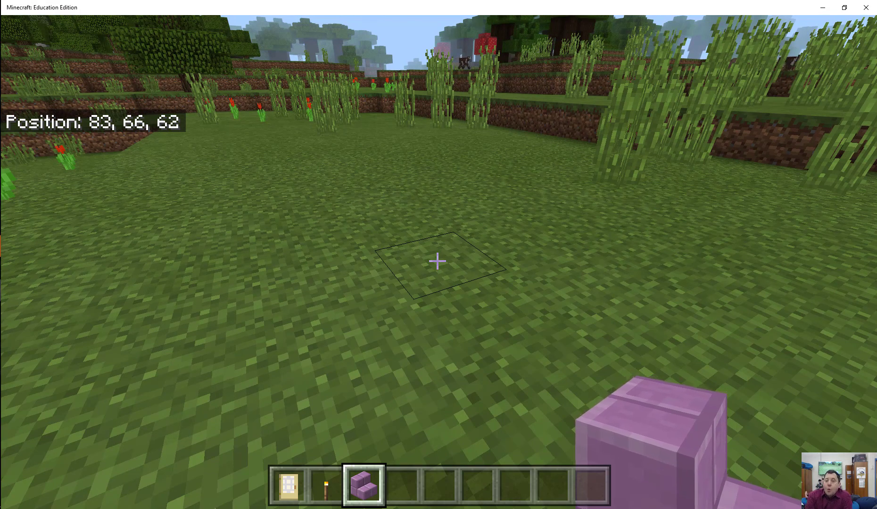
Step: Check the Show Coordinates option in the game settings and return to the world
key(Escape)
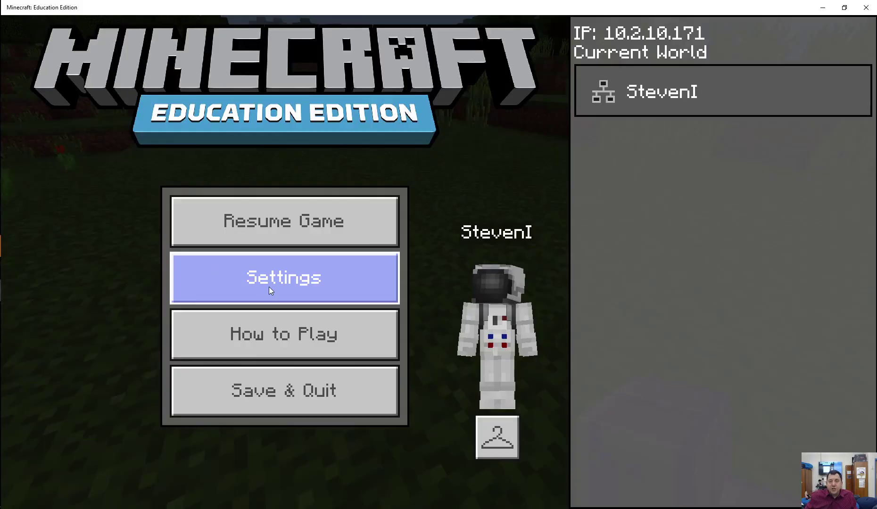
click(285, 278)
scroll(637, 301, down, 5)
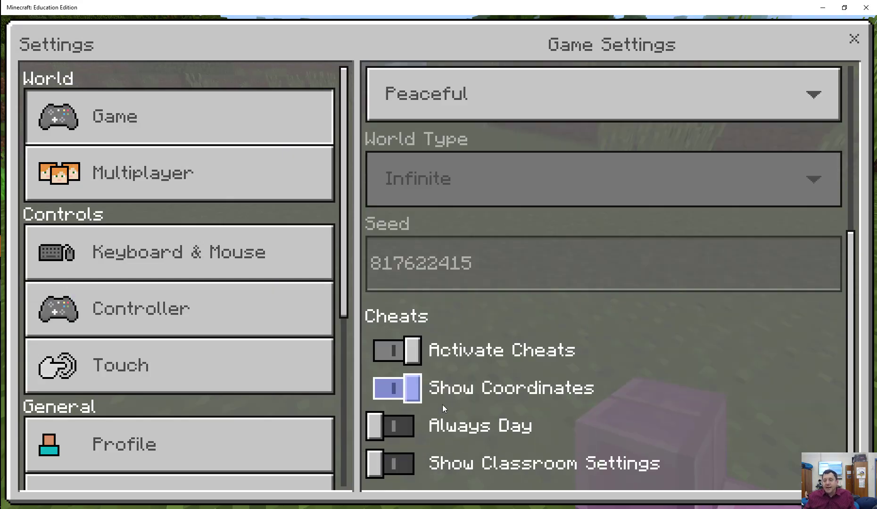
key(Escape)
click(301, 212)
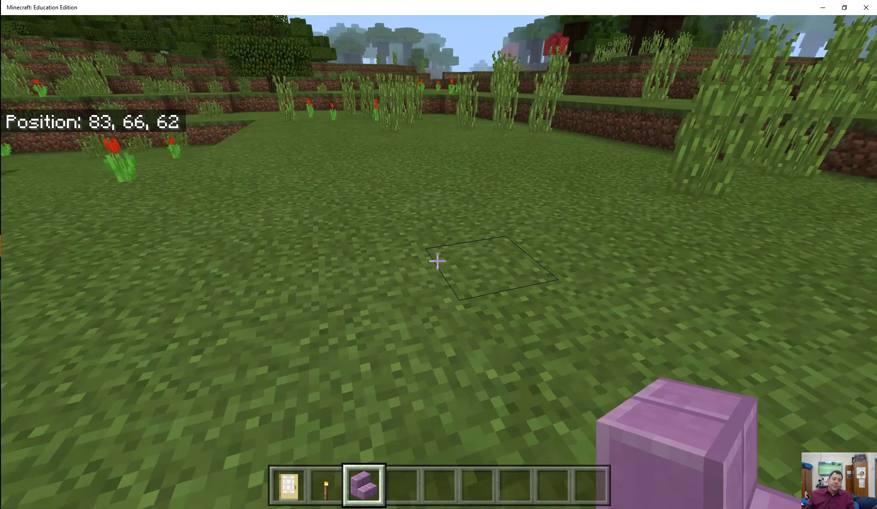
Step: Walk to position 87, 66, 61 in the open grass, pausing and resuming the game there
key(w)
key(w)
key(w)
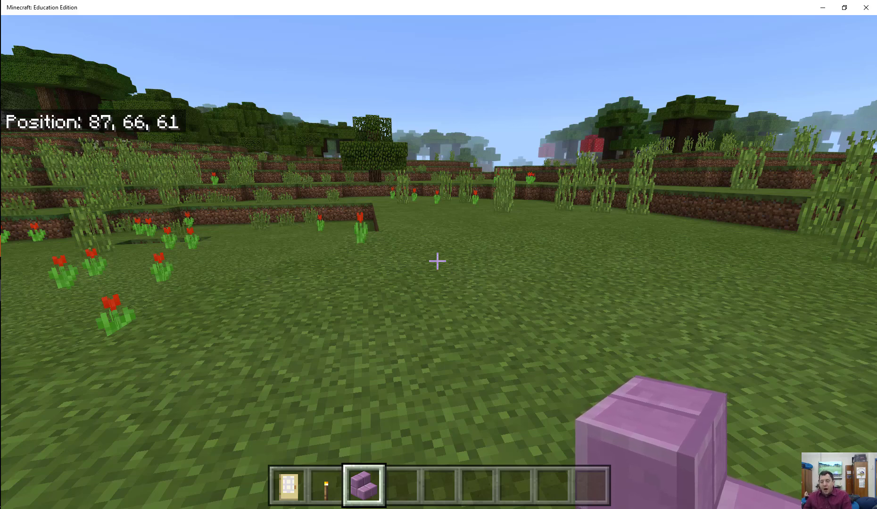
mouse_move(438, 262)
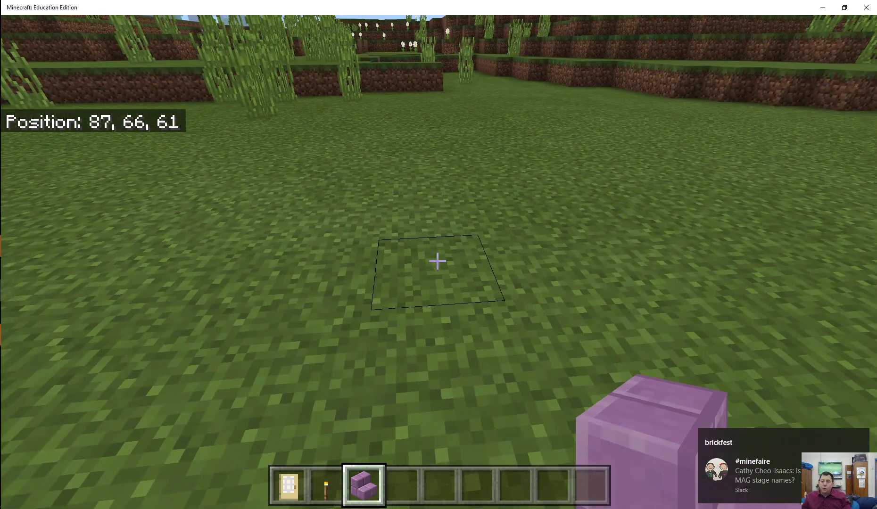
key(Escape)
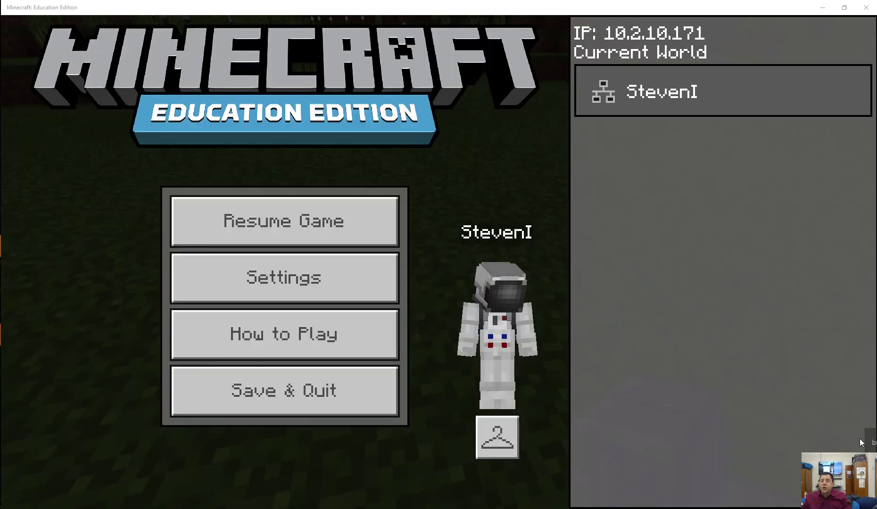
click(323, 233)
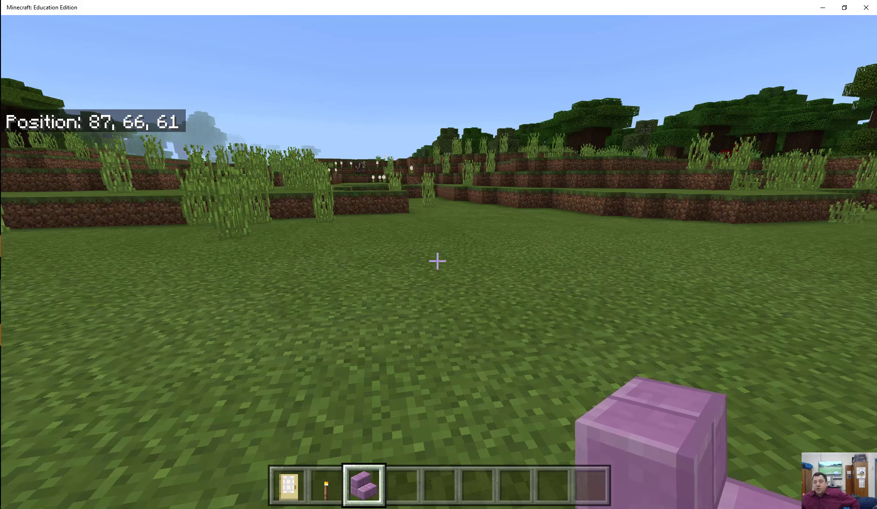
Step: Move away from the starting corner to position 75, 66, 53, flying up briefly and landing on the grass
key(w)
key(w)
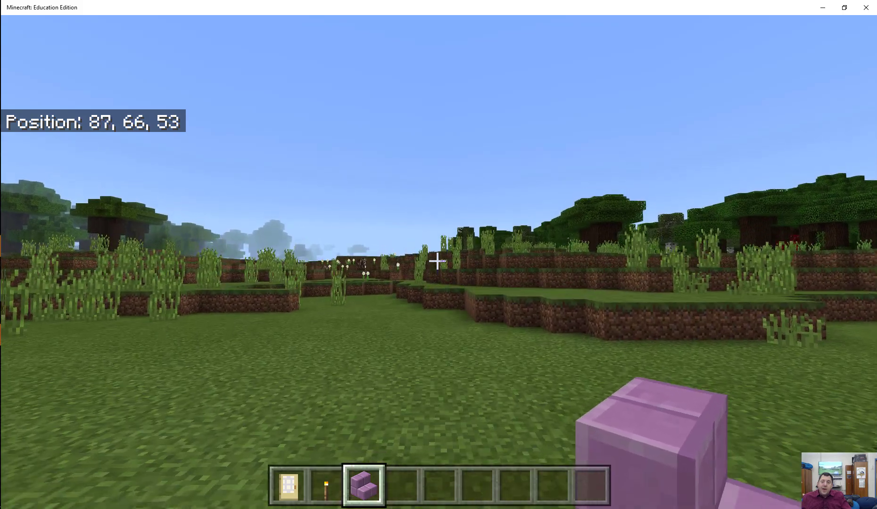
key(w)
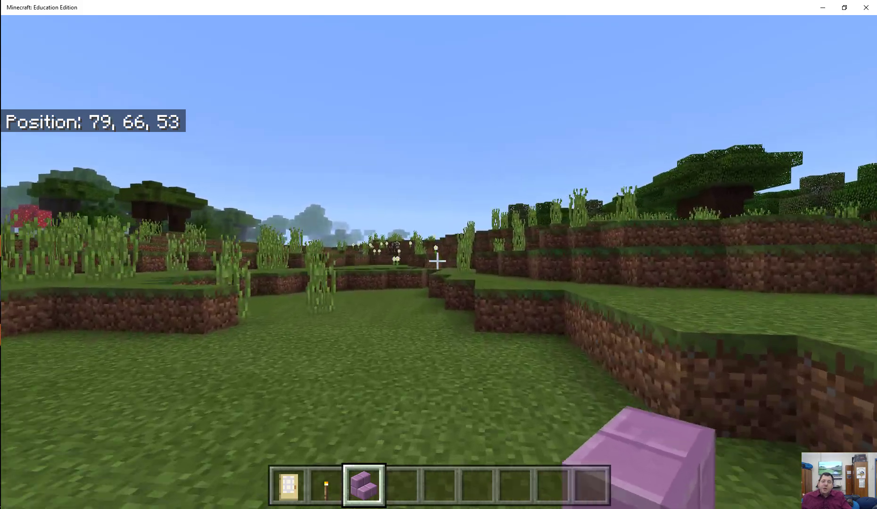
key(w)
key(space)
key(space)
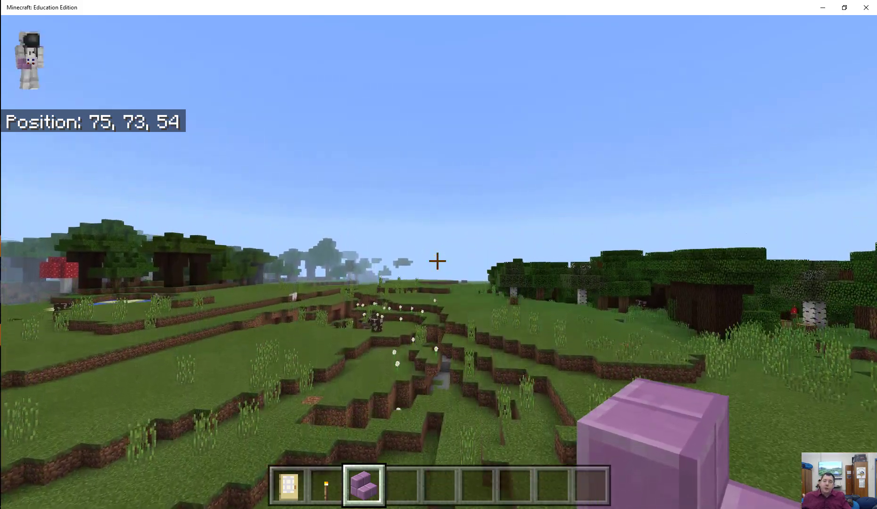
key(w)
key(w)
key(shift)
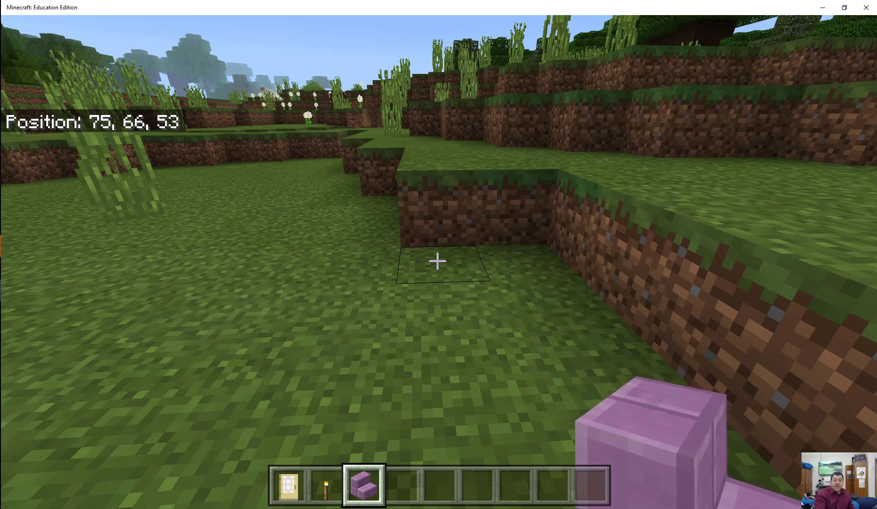
Step: Enter a fill command with the region from 87 65 61 to 107 85 81
text(/fi)
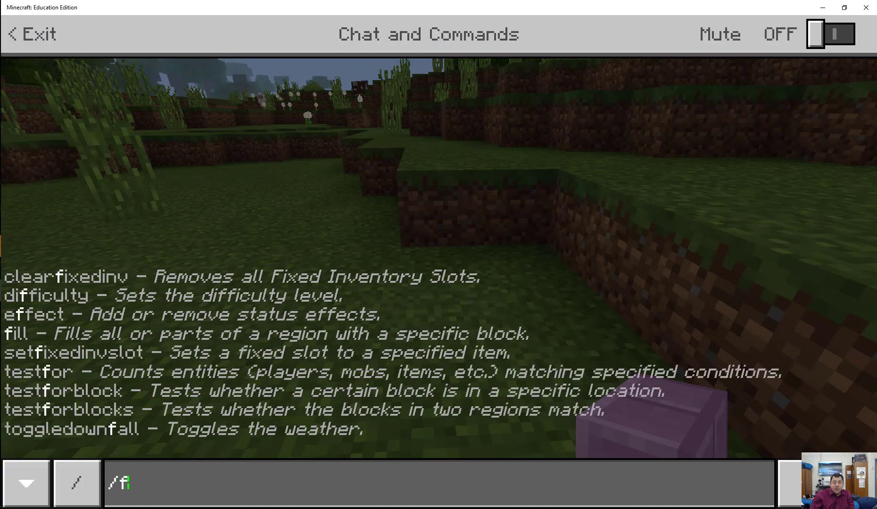
text(ll 8)
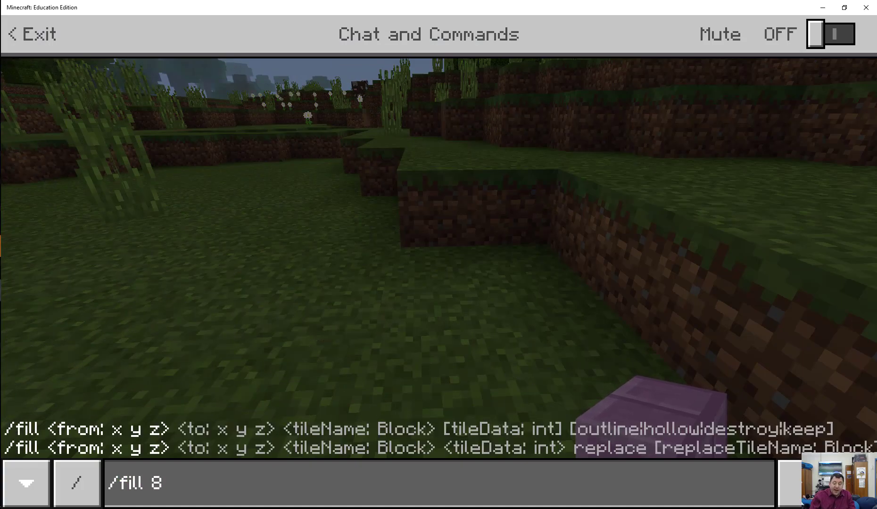
text(7 65)
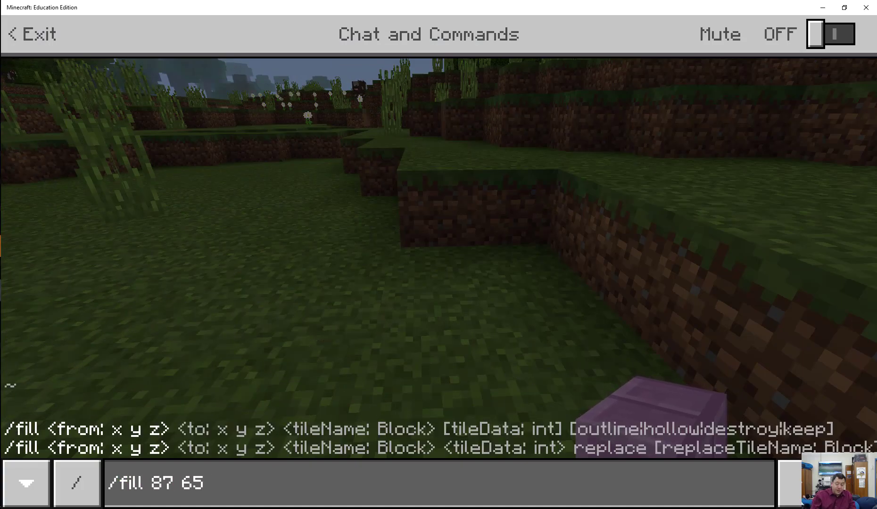
text( 61)
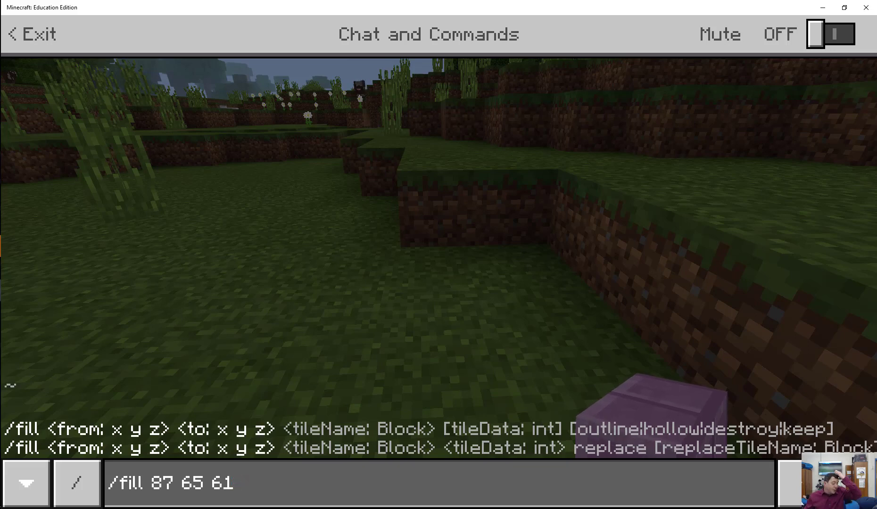
text( 107)
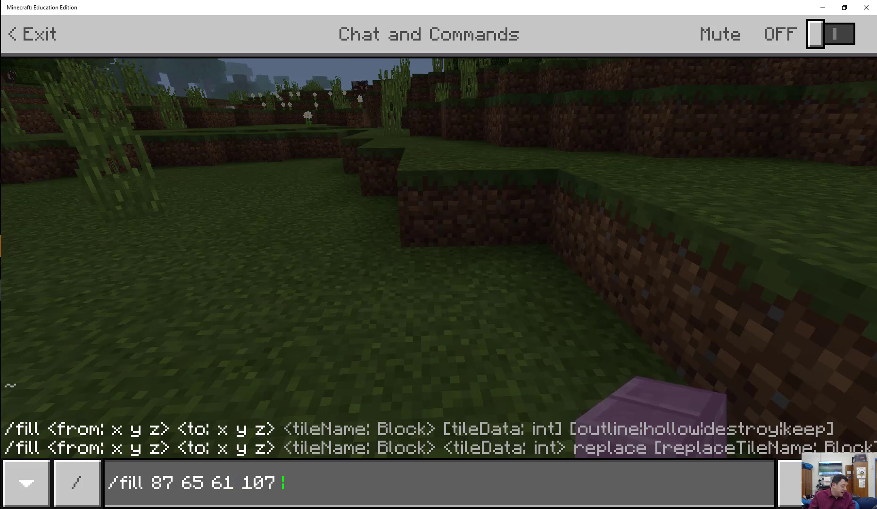
text( 85 81)
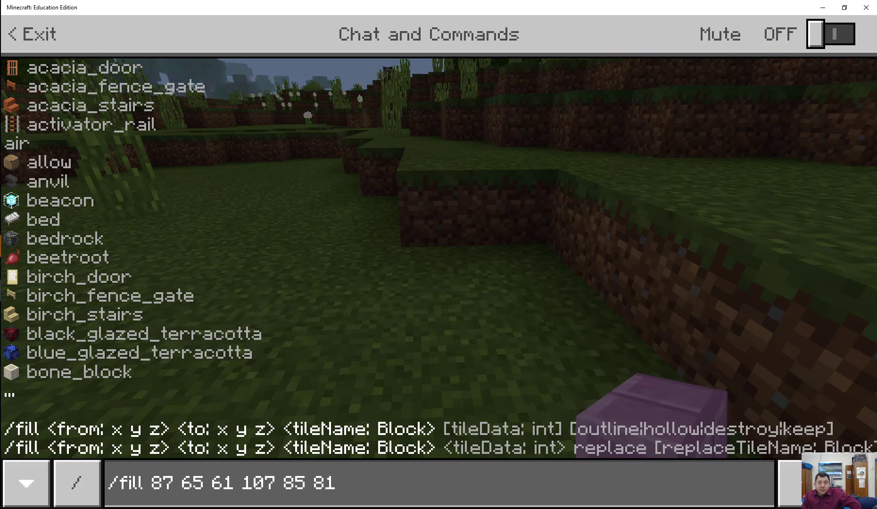
text(oa)
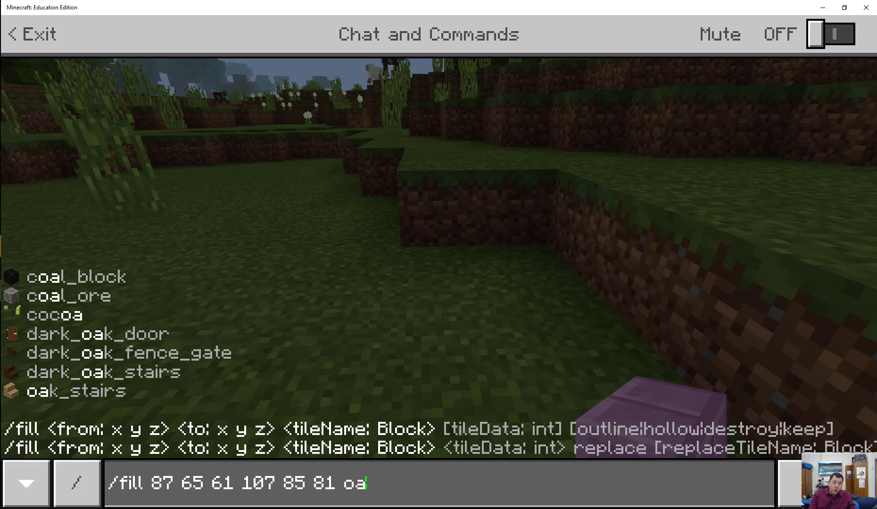
text(k)
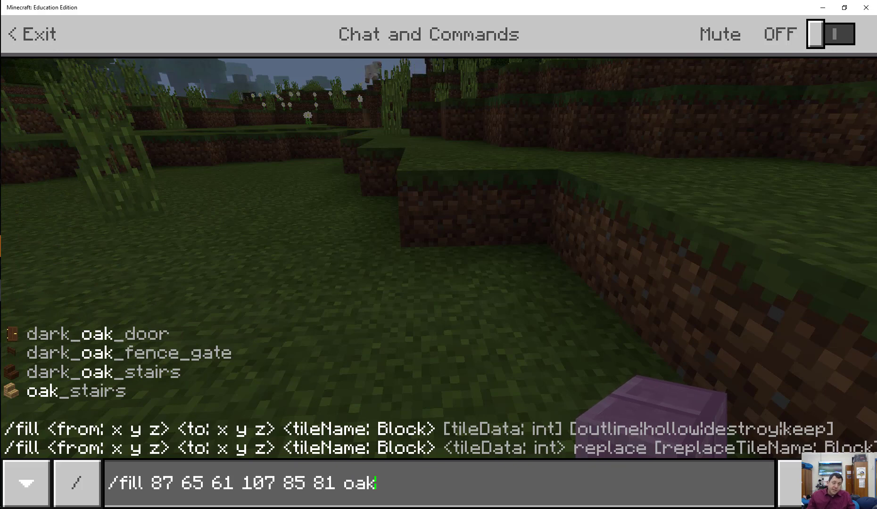
key(BackSpace)
key(BackSpace)
key(BackSpace)
Step: Complete the fill command with planks as the block and run it
text(plan)
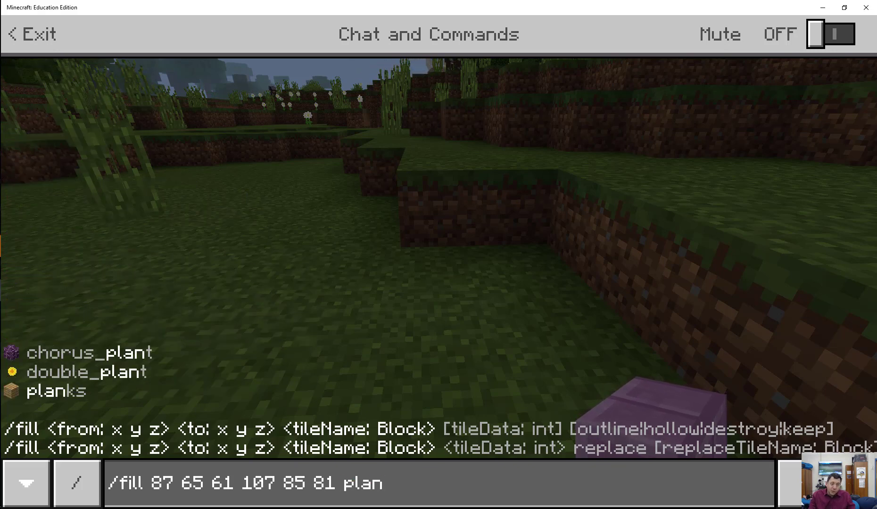
text(ks)
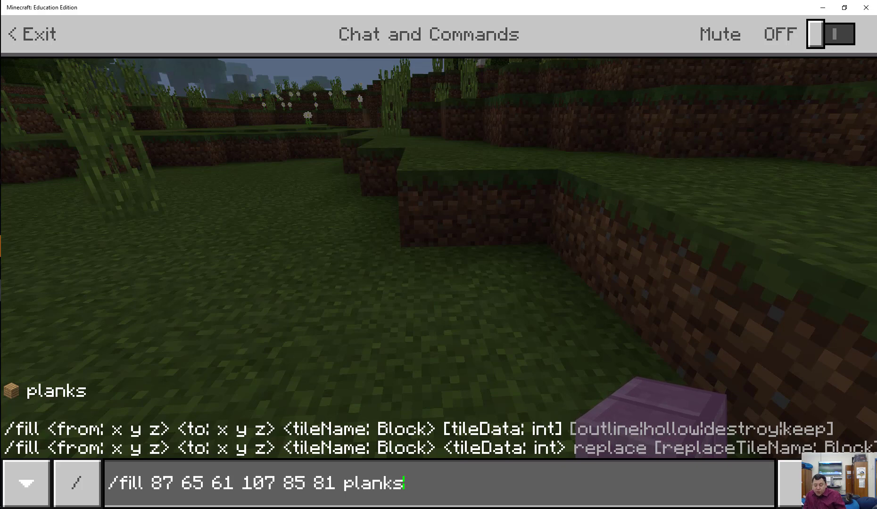
key(Return)
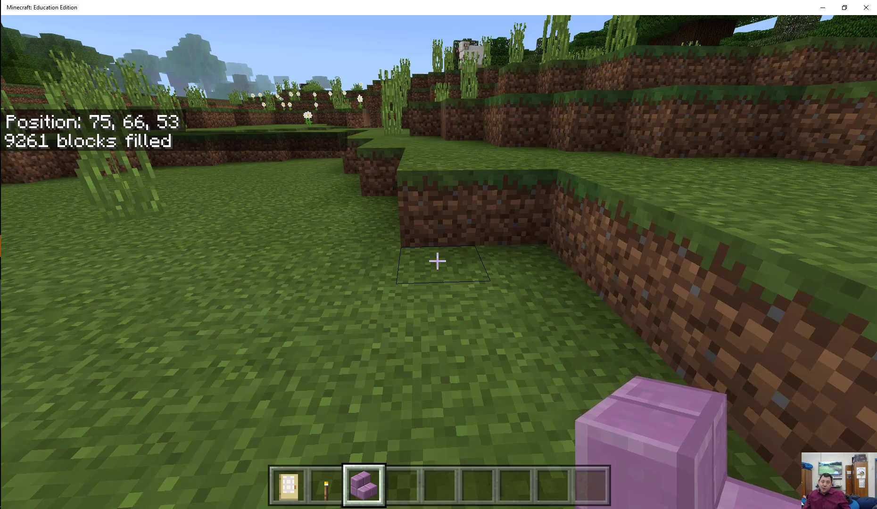
Step: Walk to the plank cube's side wall near 93, 65, 59 and break an opening at its base
mouse_move(437, 261)
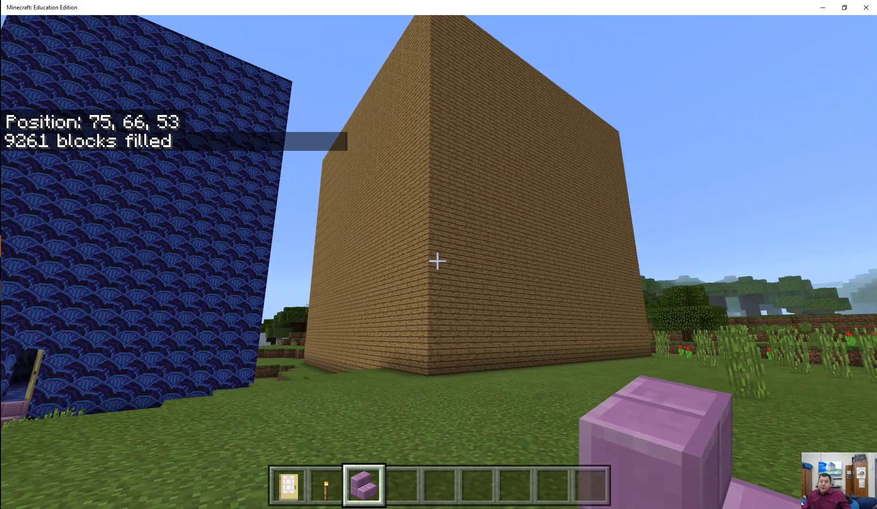
key(w)
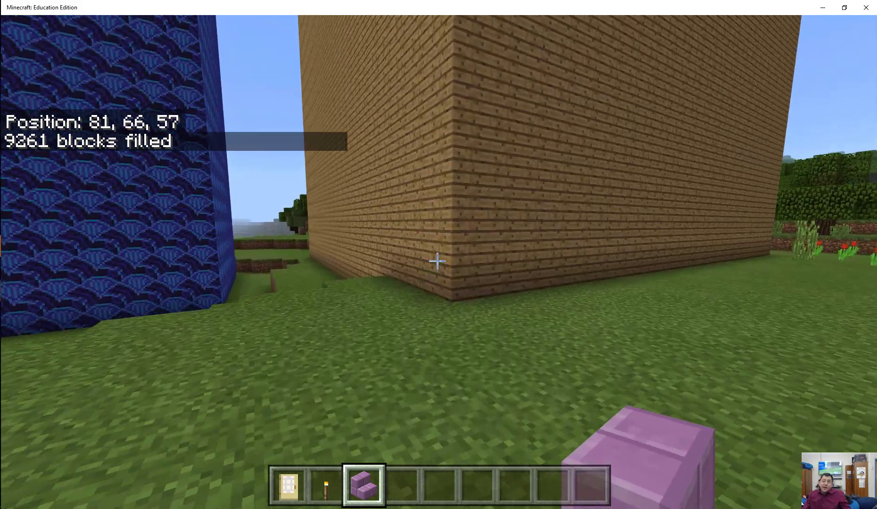
key(w)
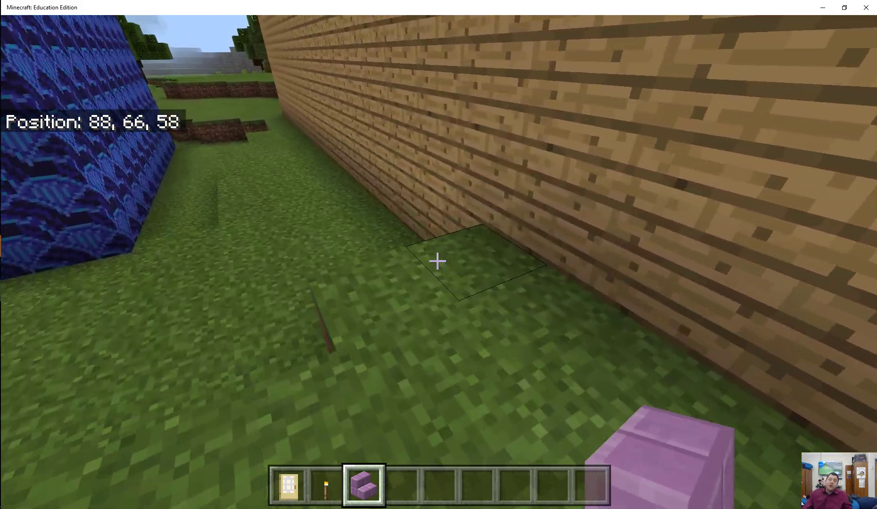
key(w)
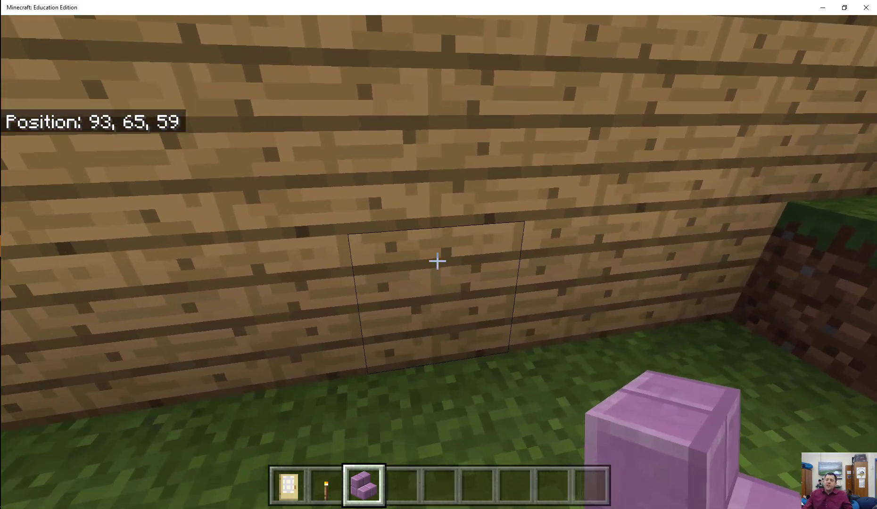
click(437, 261)
click(437, 261)
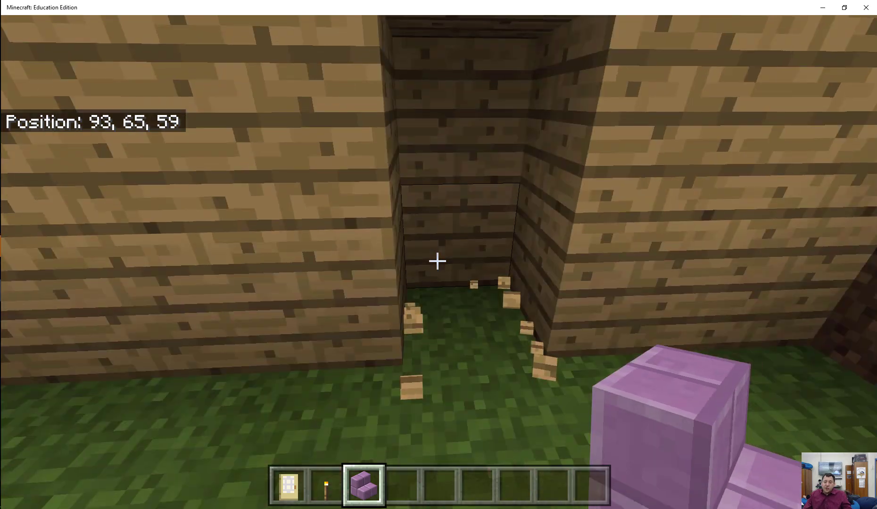
Step: Leave the opening in the wall and walk back to the cube's front corner, near 83, 66, 59
key(w)
key(s)
mouse_move(438, 261)
key(w)
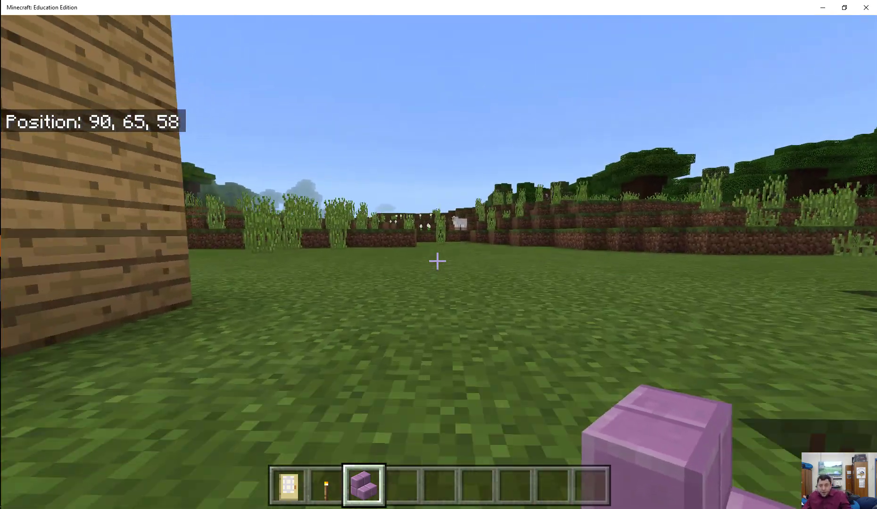
key(w)
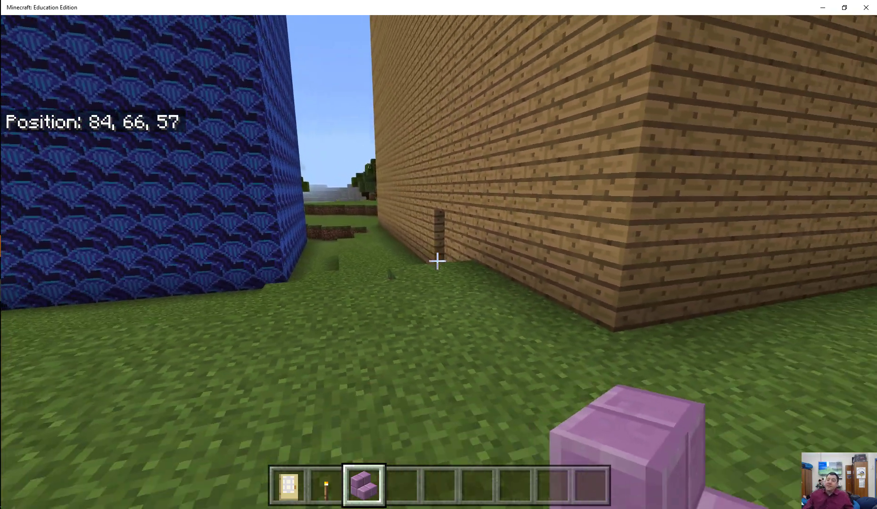
key(w)
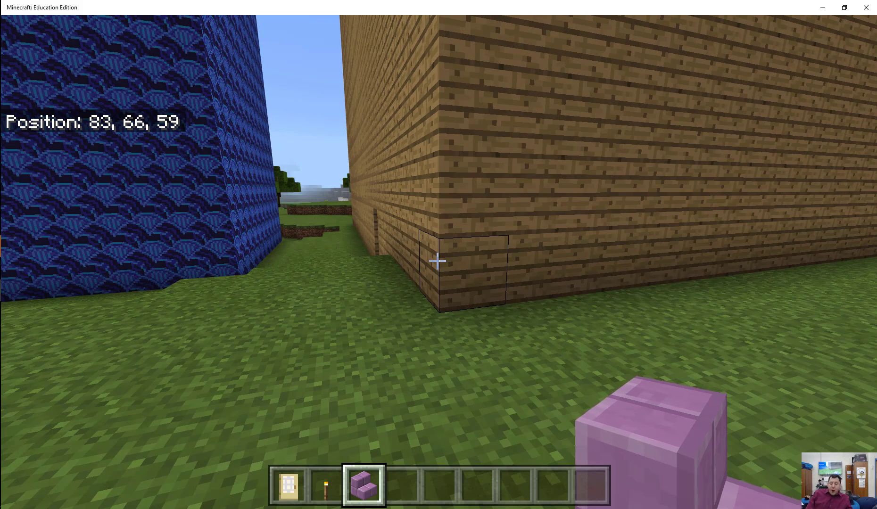
Step: Bring back the plank fill command and narrow its x range to 88 and 106
key(slash)
key(ctrl+v)
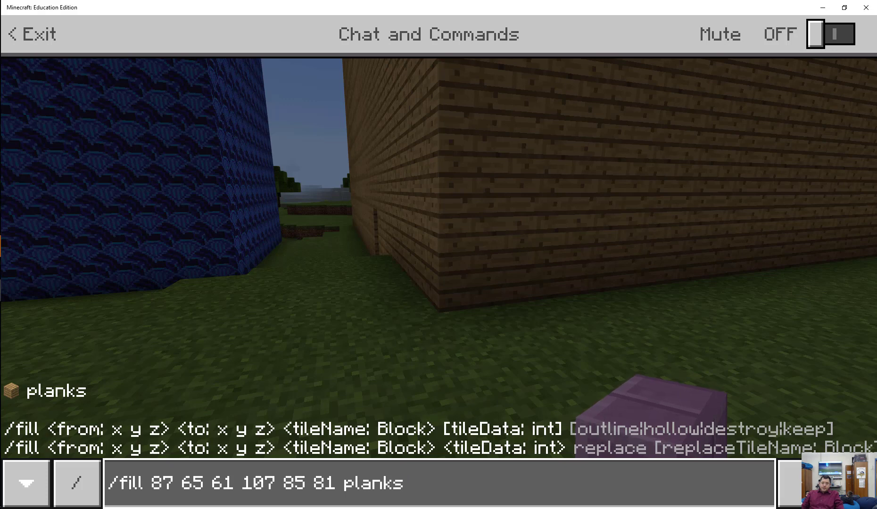
click(392, 482)
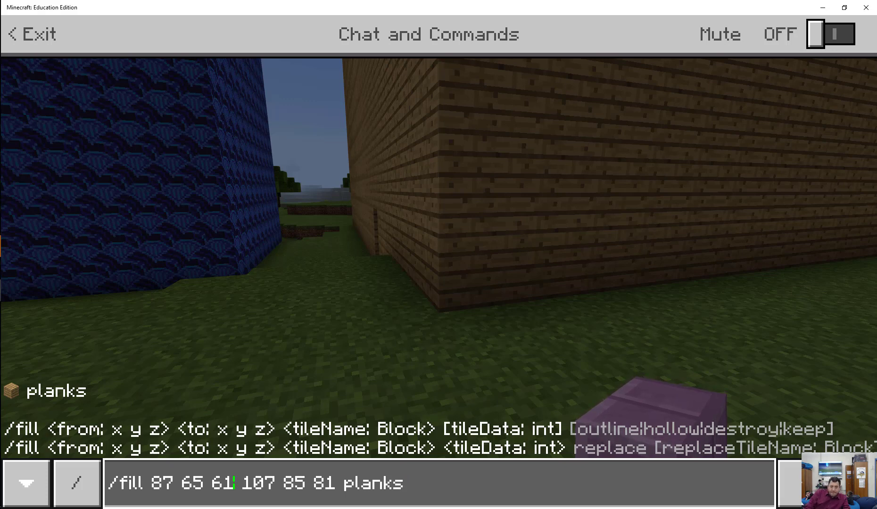
key(BackSpace)
text(8)
key(Right)
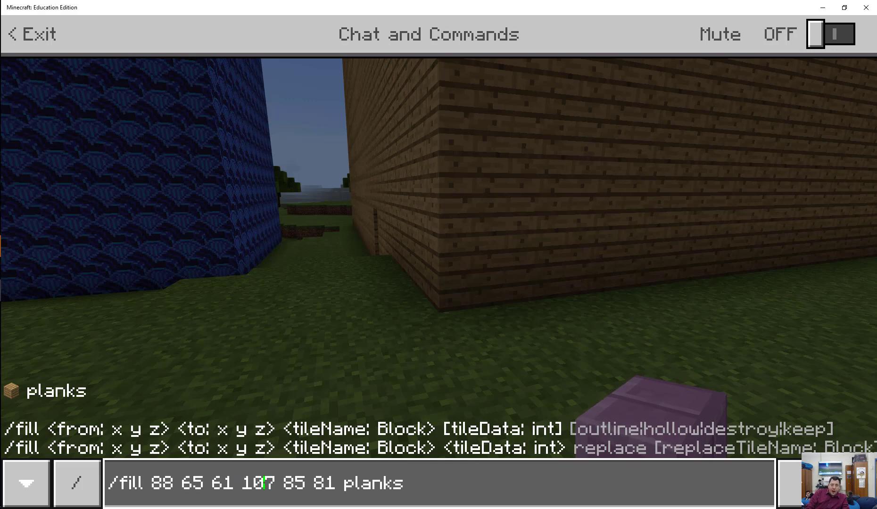
key(BackSpace)
text(6)
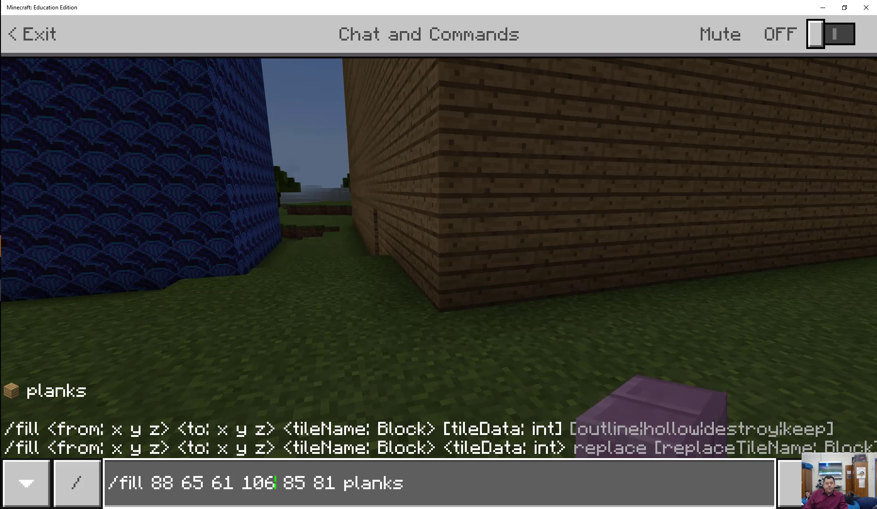
Step: Set the fill command's y range to 66 and 84 and its z range to 62 and 80
key(BackSpace)
text(6)
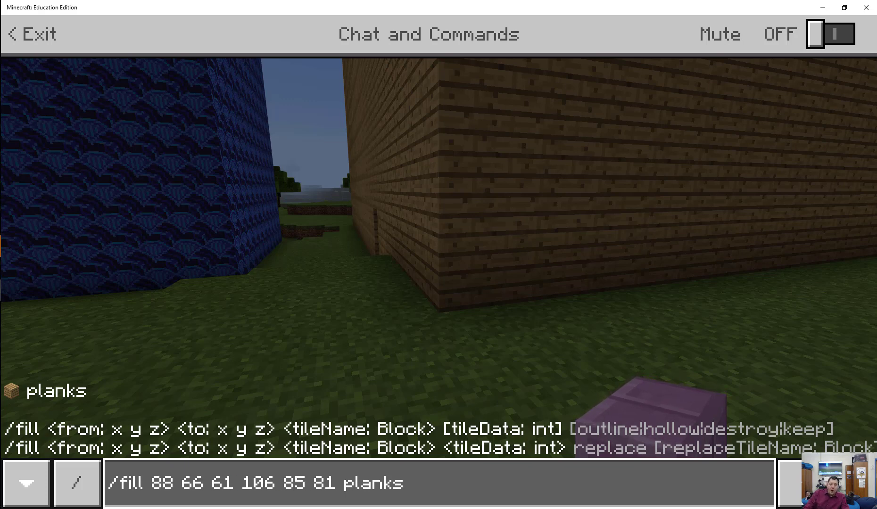
key(BackSpace)
text(4)
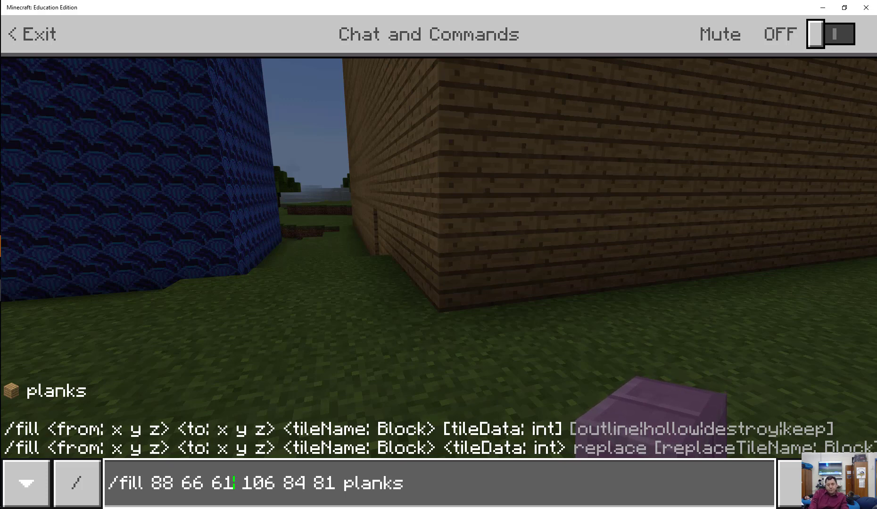
key(BackSpace)
text(2)
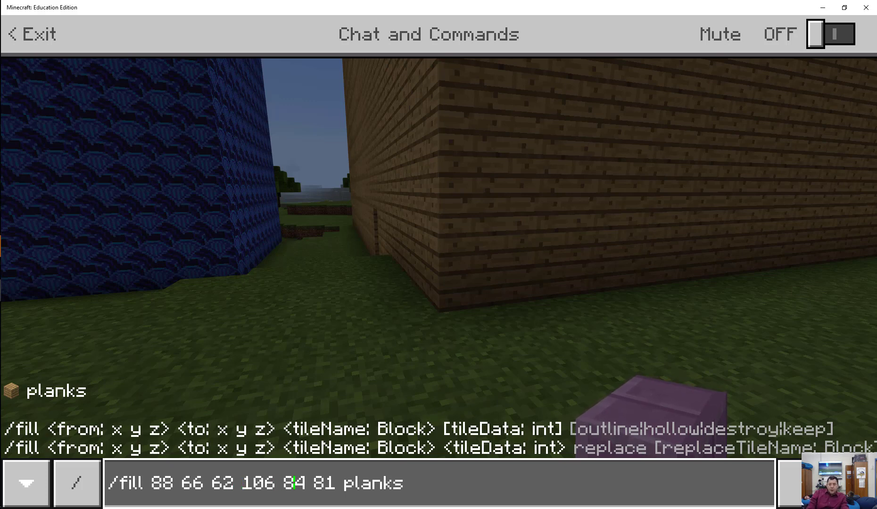
key(BackSpace)
text(0)
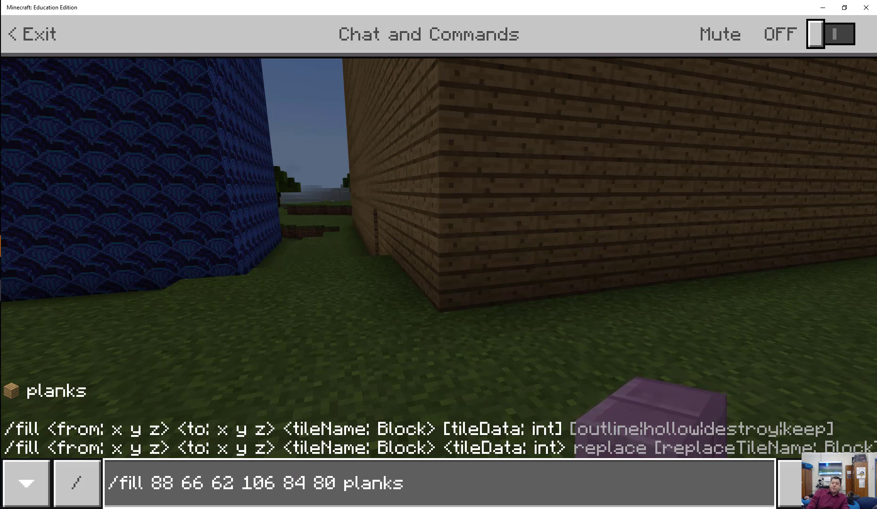
Step: Replace planks with air as the fill block and run the command to hollow out the cube
key(BackSpace)
key(BackSpace)
key(BackSpace)
key(BackSpace)
key(BackSpace)
key(BackSpace)
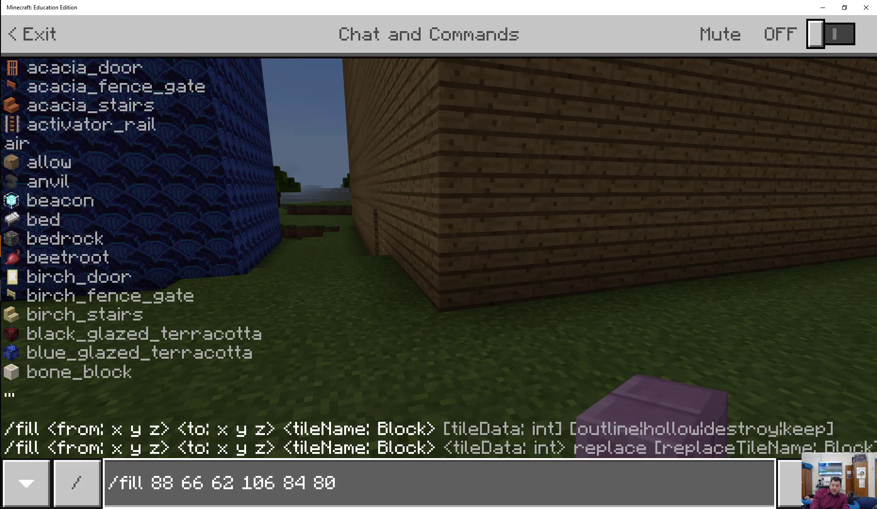
text(air)
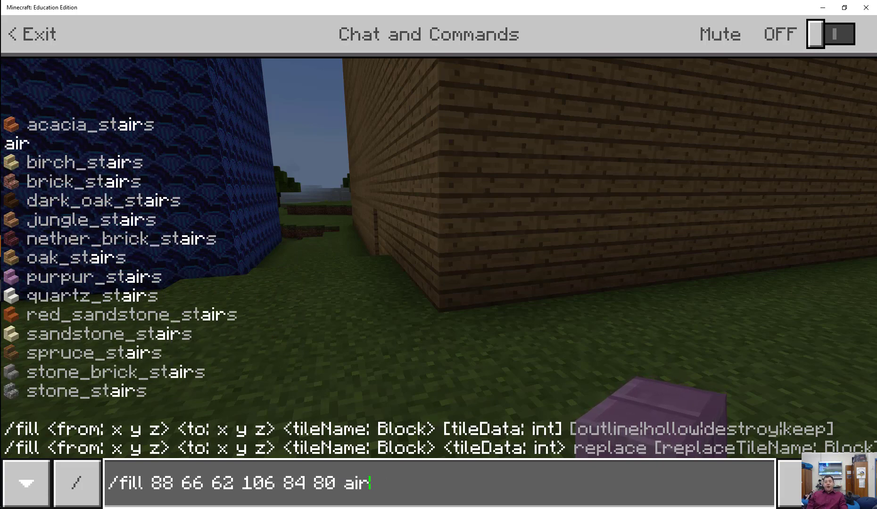
key(Return)
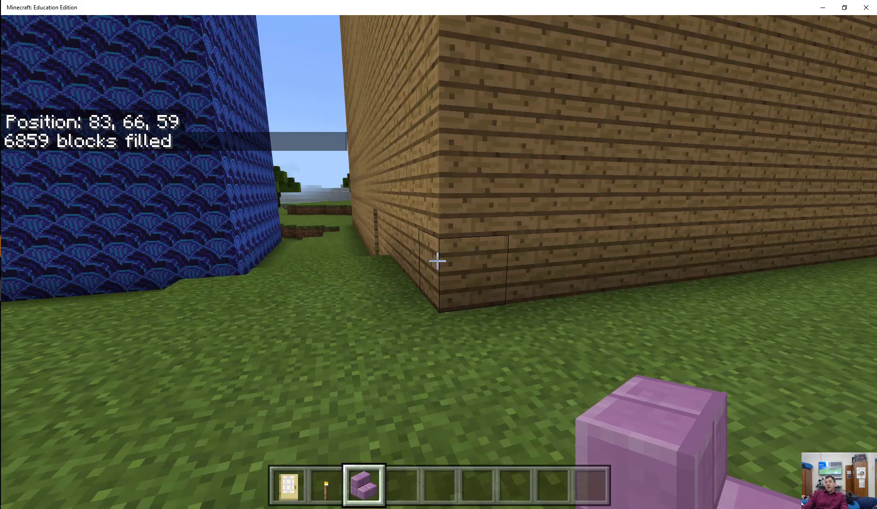
Step: Inspect the cube's interior through the side wall opening near 93, 65, 59, then return to the front corner
key(w)
key(w)
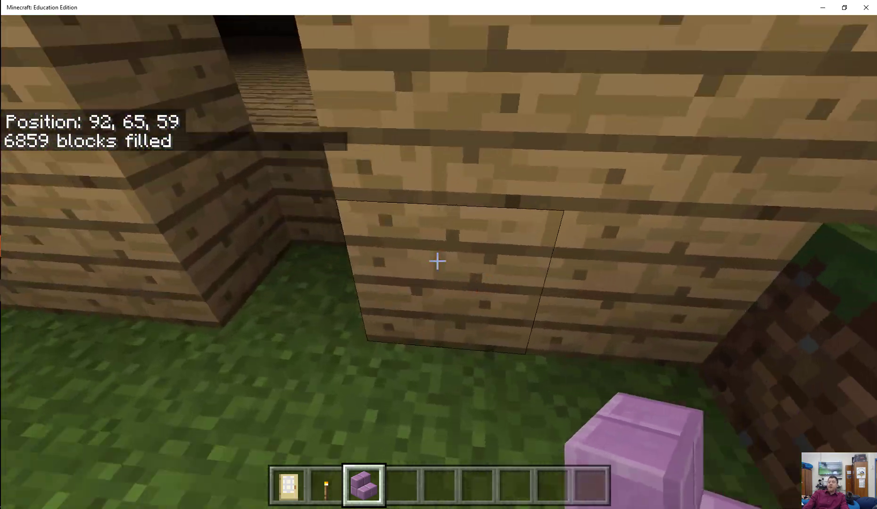
key(w)
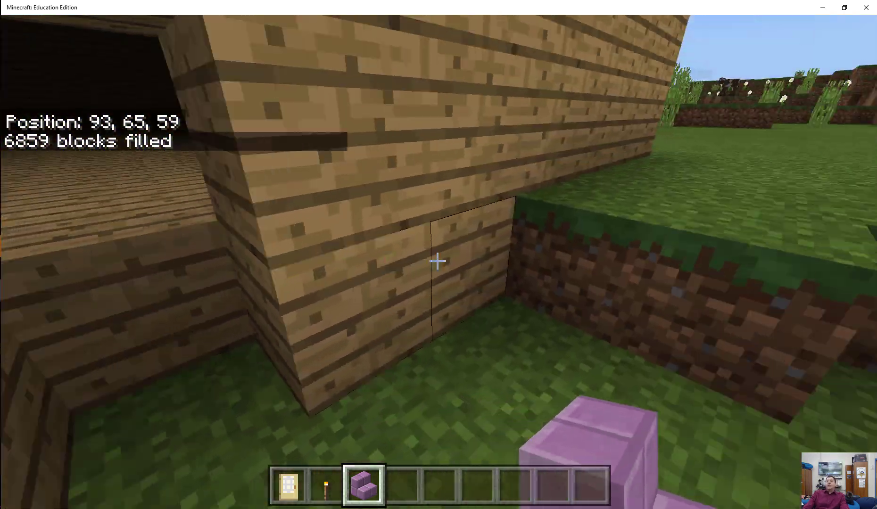
key(w)
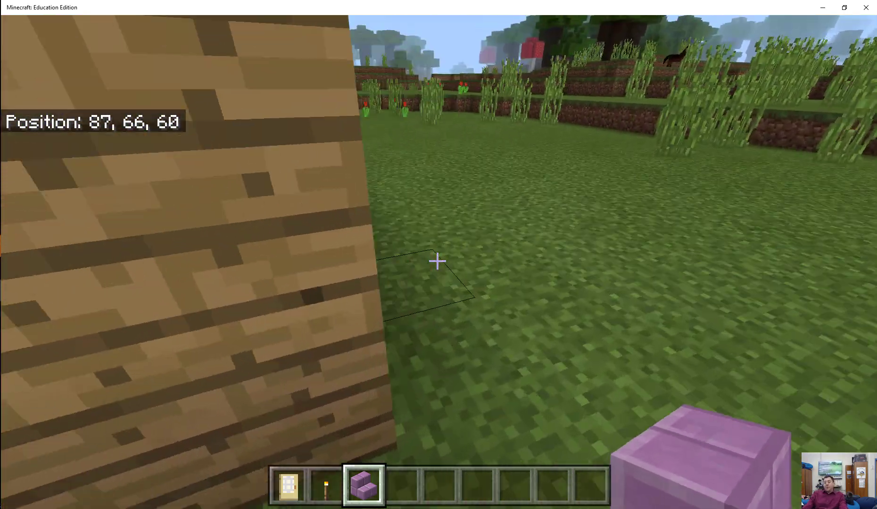
Step: Break a doorway in the cube's front wall near 83, 66, 64 and walk inside
key(w)
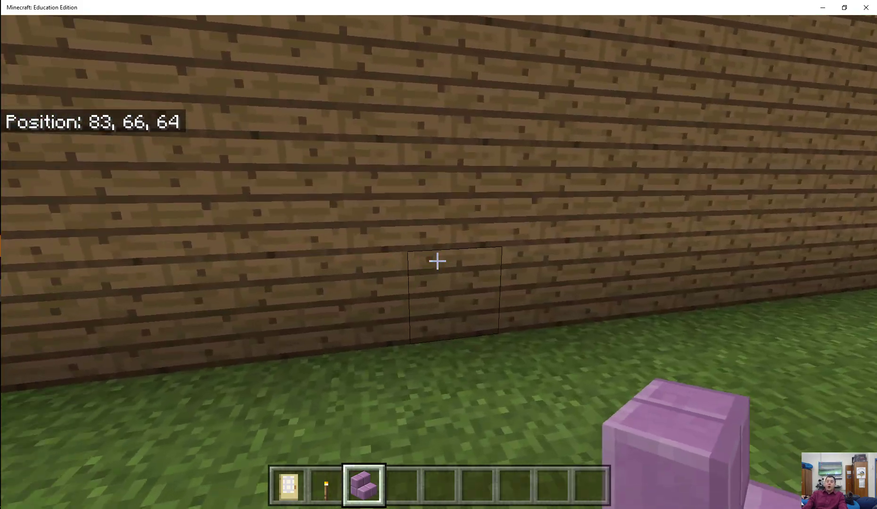
click(437, 261)
key(w)
key(w)
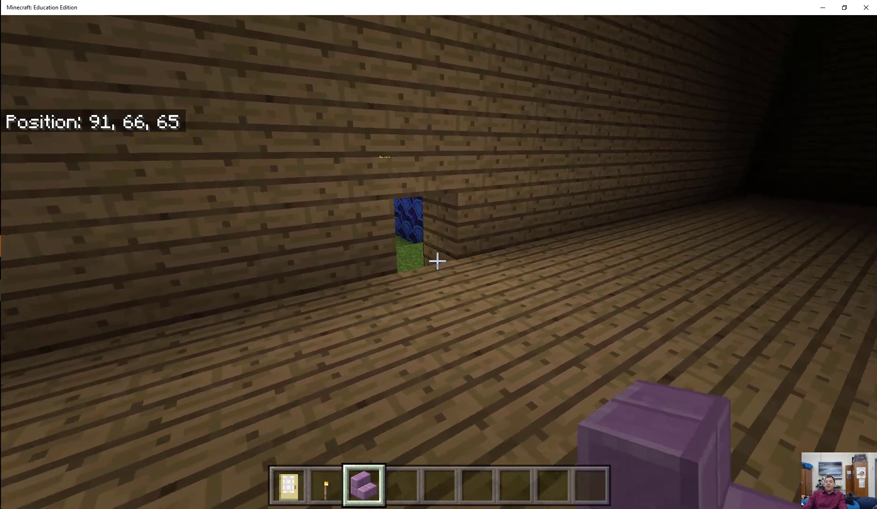
Step: Go around to the side opening near 93, 65, 59, clear its entrance and place a purpur stair there
key(w)
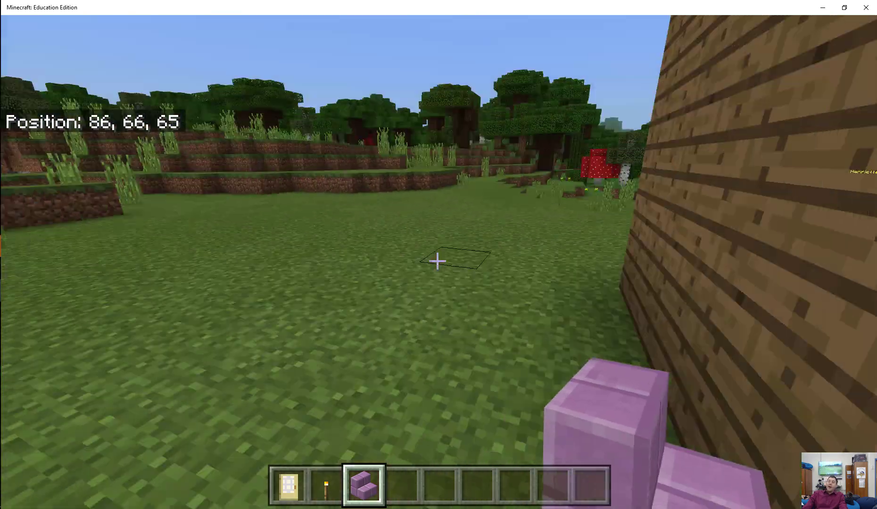
key(w)
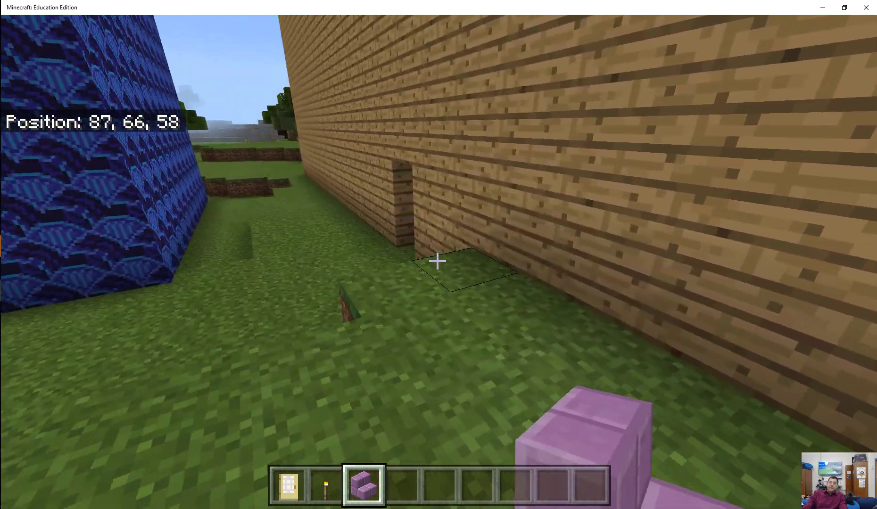
key(w)
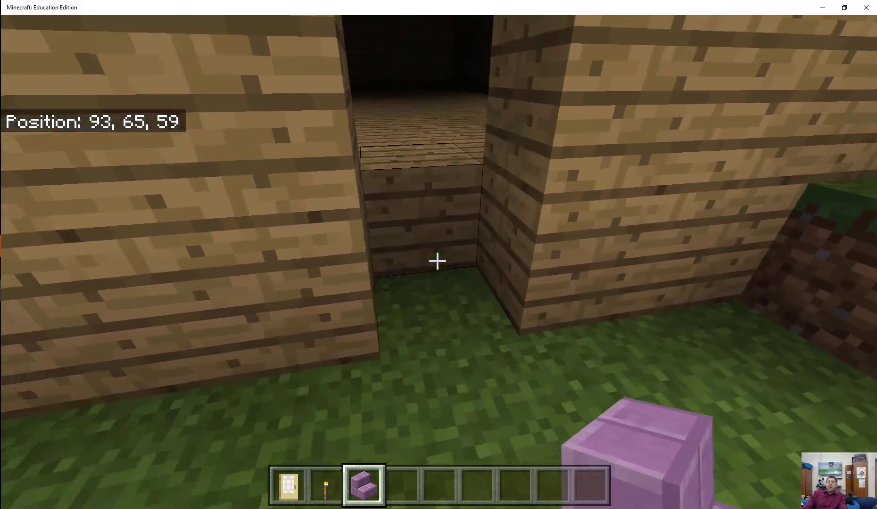
key(w)
click(437, 261)
right_click(437, 261)
key(s)
key(w)
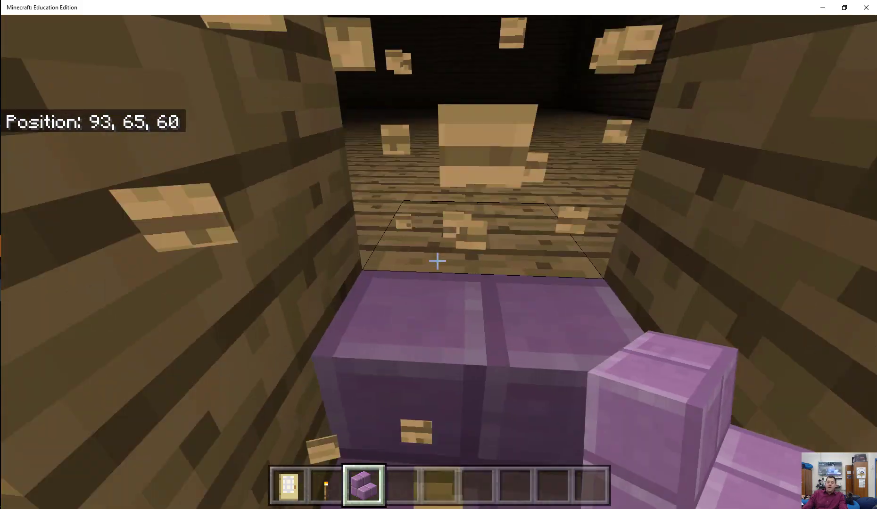
Step: Walk through the cube to the front wall's doorway and fit a birch door in it
key(w)
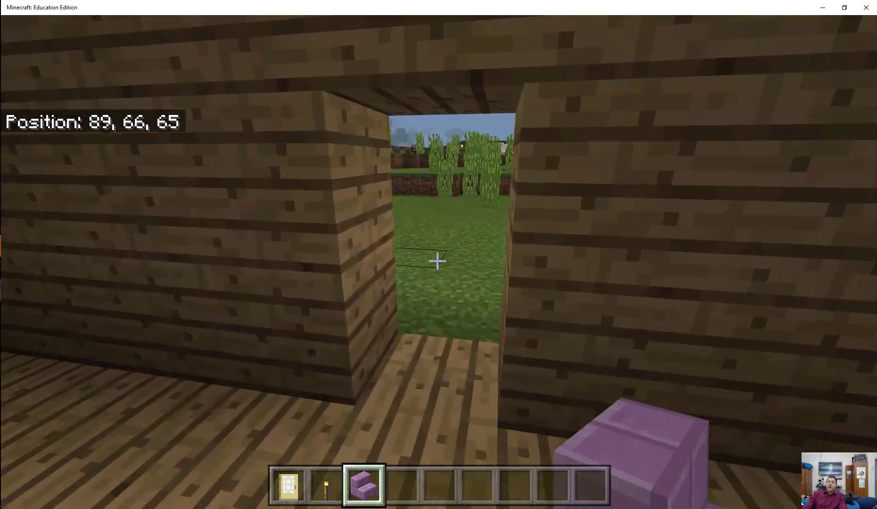
key(w)
mouse_move(437, 261)
key(w)
right_click(437, 262)
right_click(437, 261)
Step: Mount torches along the inside of the side wall, starting near 90, 71, 62
key(w)
key(w)
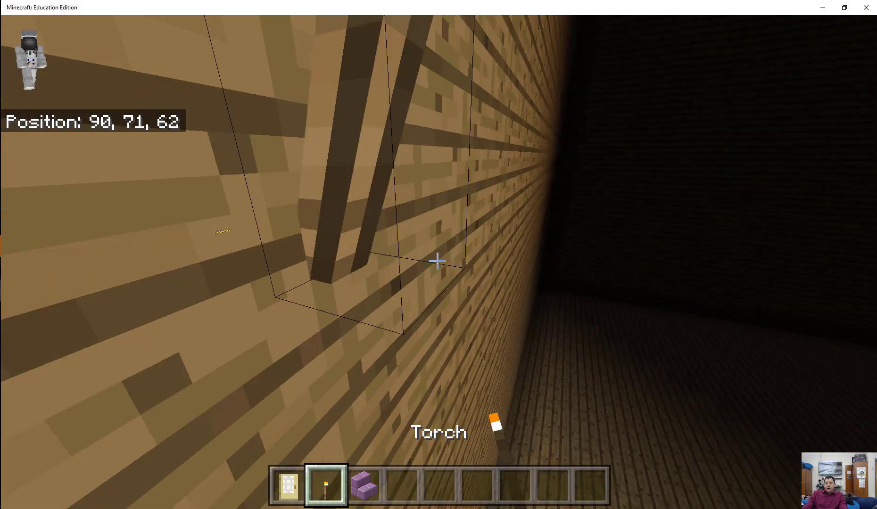
key(w)
right_click(437, 262)
key(w)
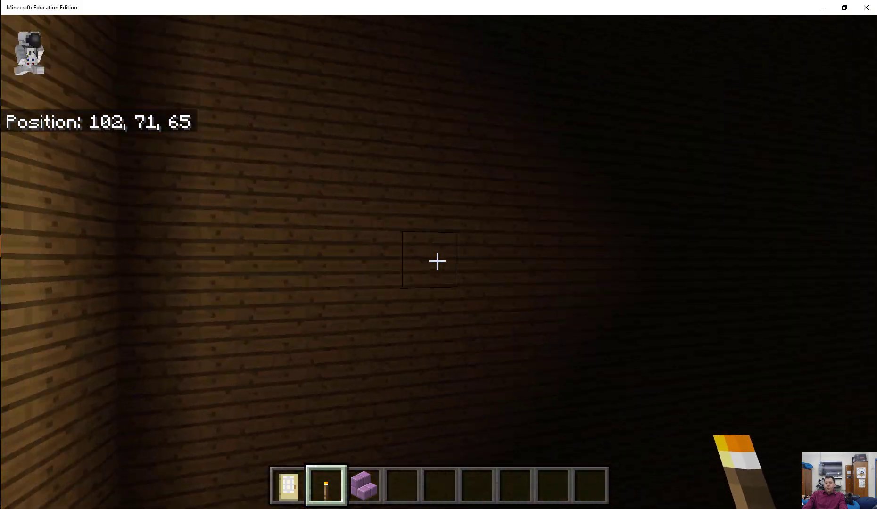
Step: Fly across the room and mount a torch on the opposite inside wall near 100, 71, 80
key(w)
key(w)
key(w)
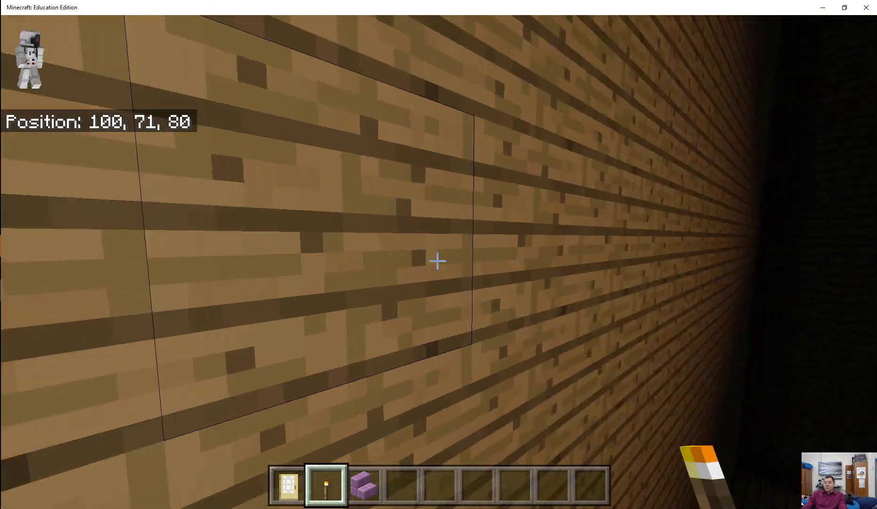
right_click(437, 261)
Step: Fly up to about 93, 77, 70 to view the torch-lit interior, then descend to the floor
key(w)
key(space)
key(space)
key(w)
key(w)
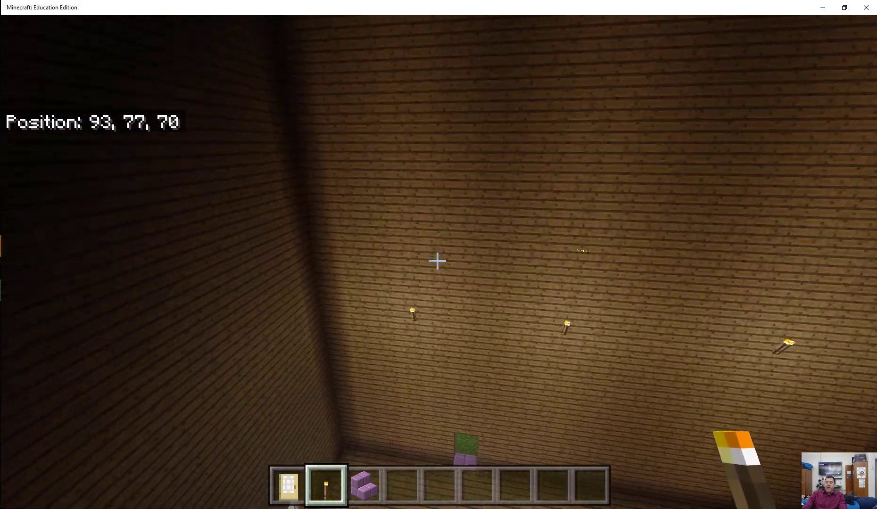
key(shift)
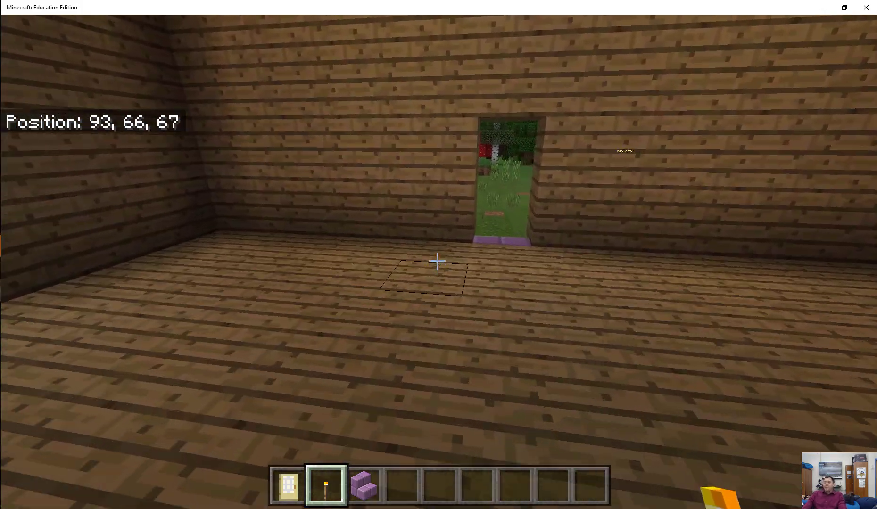
Step: Leave over the purpur stair and walk around the outside to examine the building's side and front walls, ending near 78, 66, 70
key(w)
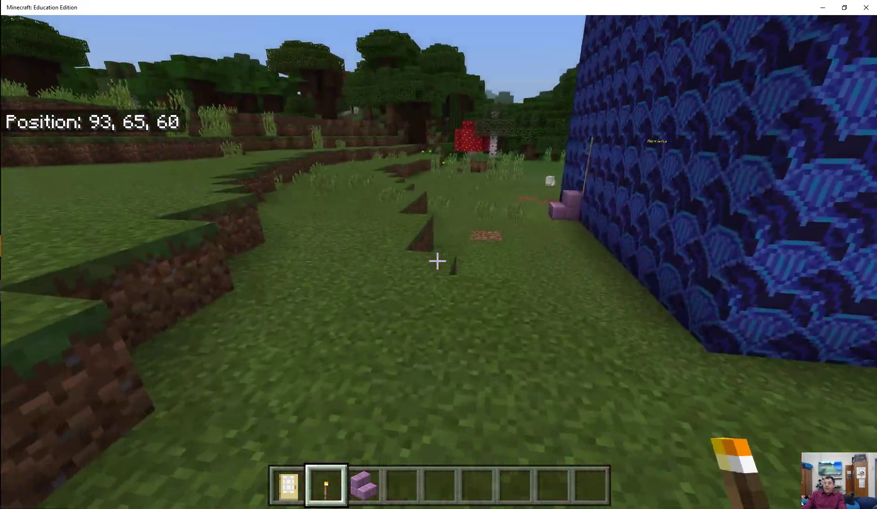
key(w)
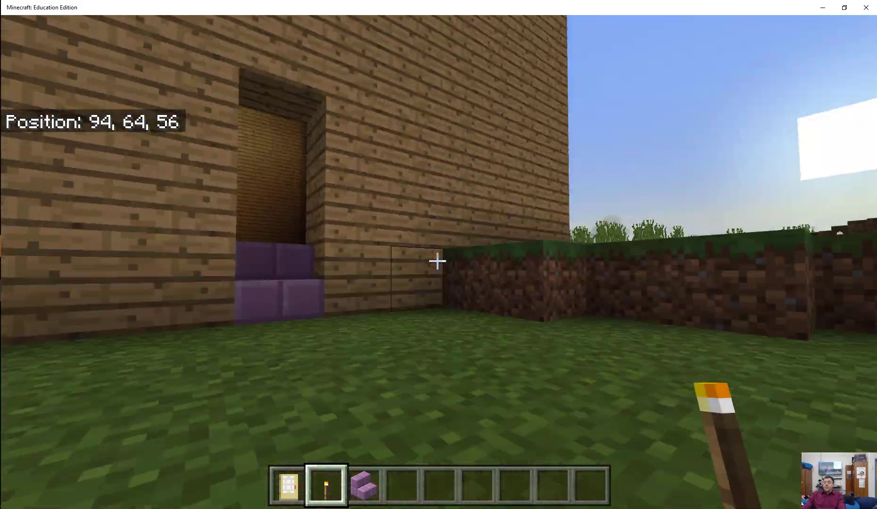
key(w)
key(w)
key(w)
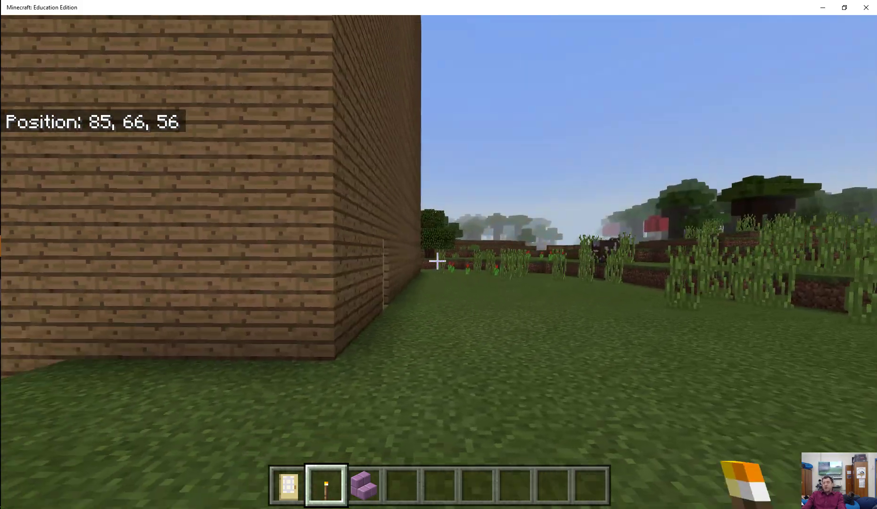
key(w)
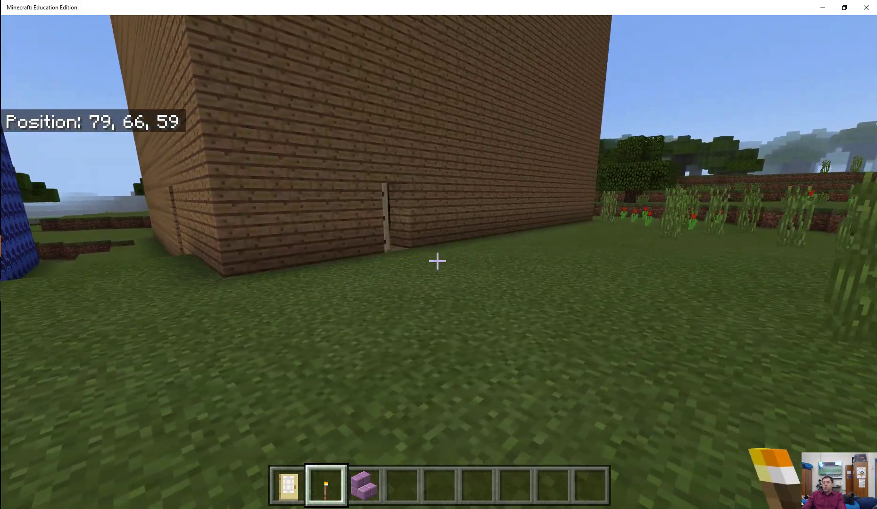
key(w)
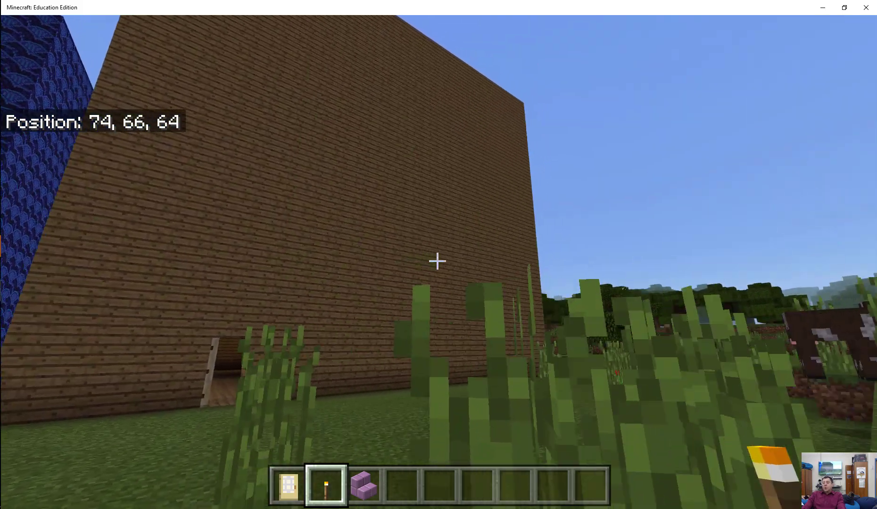
key(w)
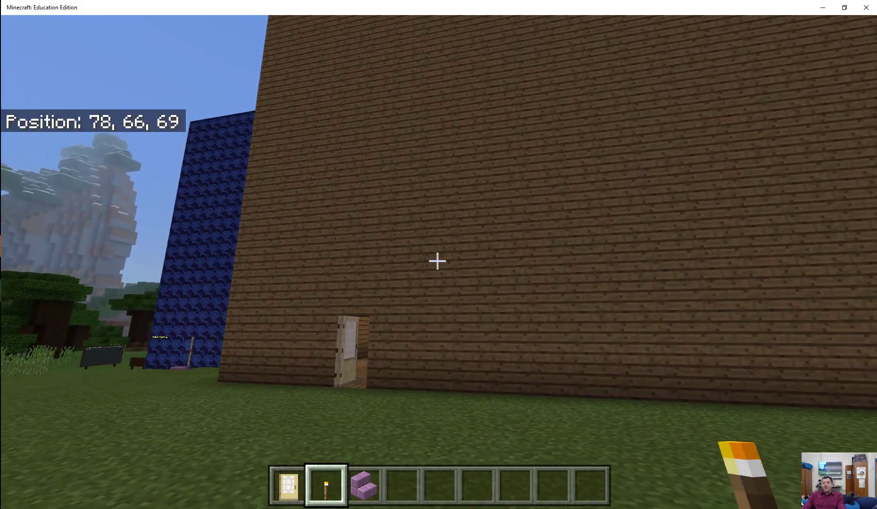
key(w)
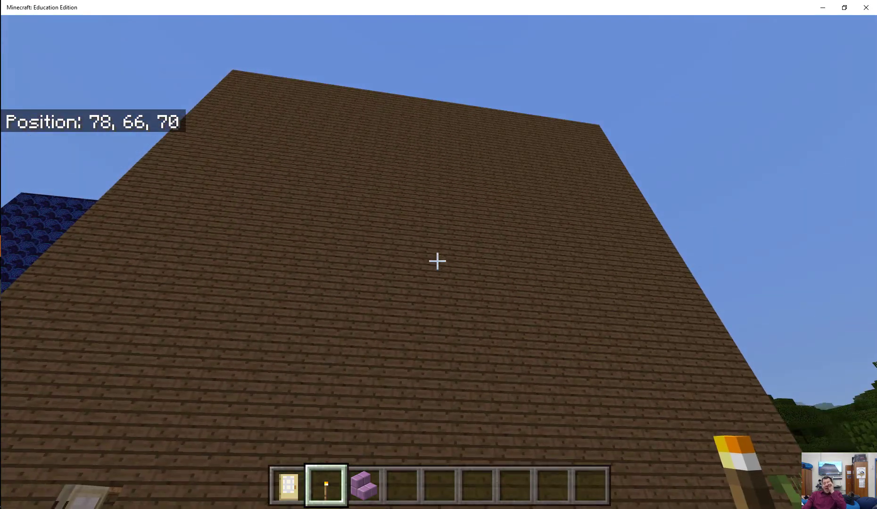